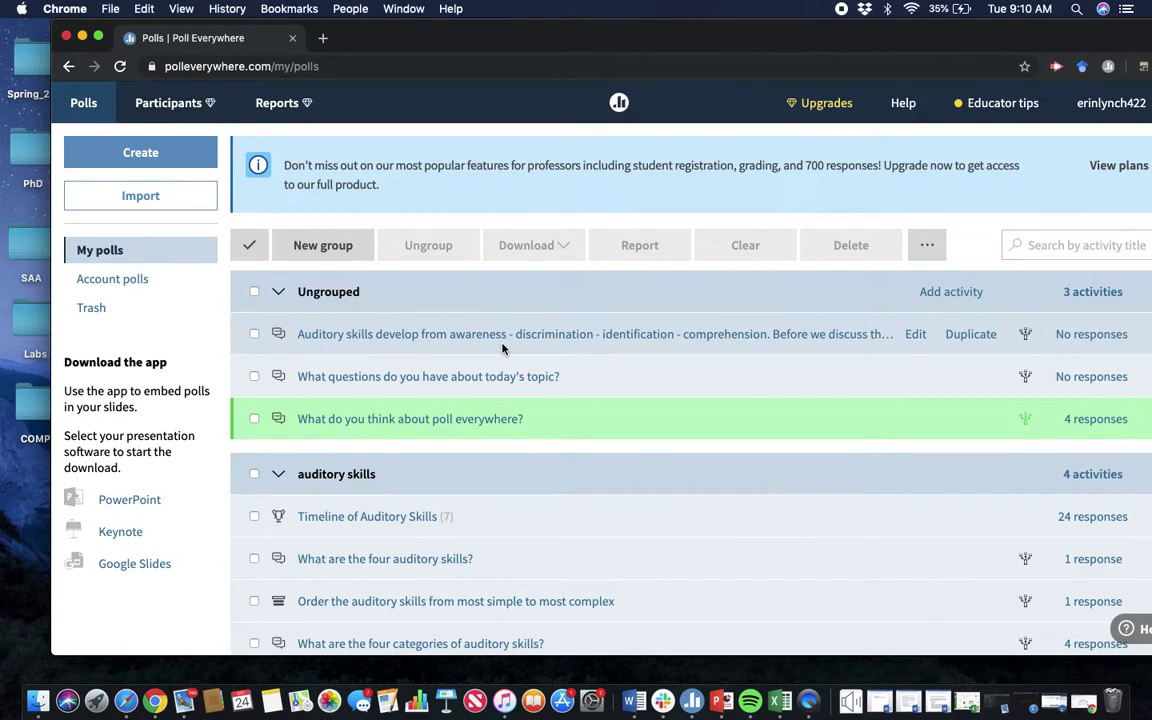
- Start creating a new activity and preview the Word cloud and Q&A activity types
left_click(140, 152)
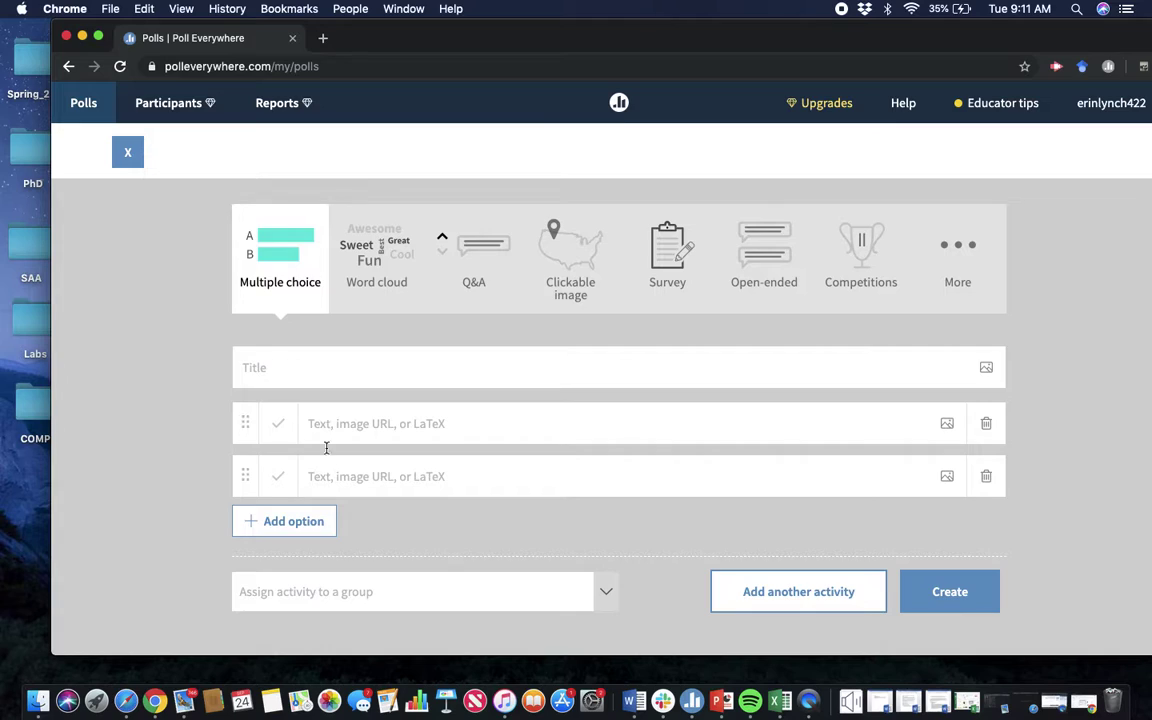
left_click(379, 259)
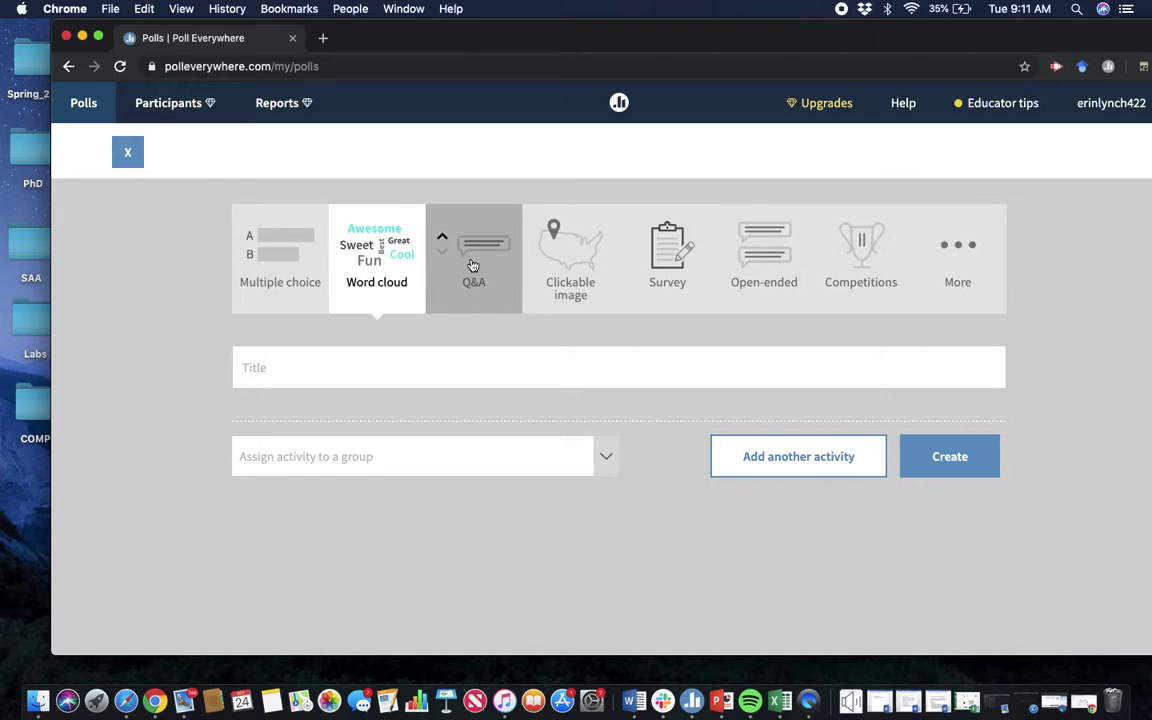
left_click(471, 258)
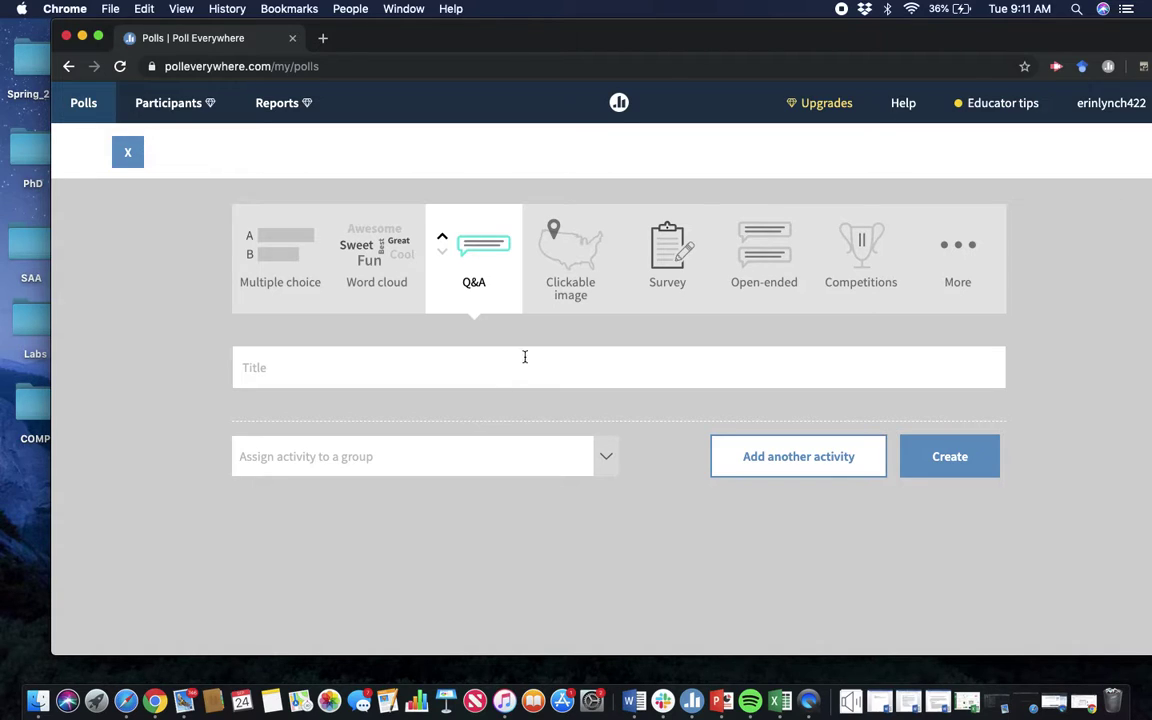
- Preview the Clickable image activity type and browse through its ready-made images
left_click(570, 258)
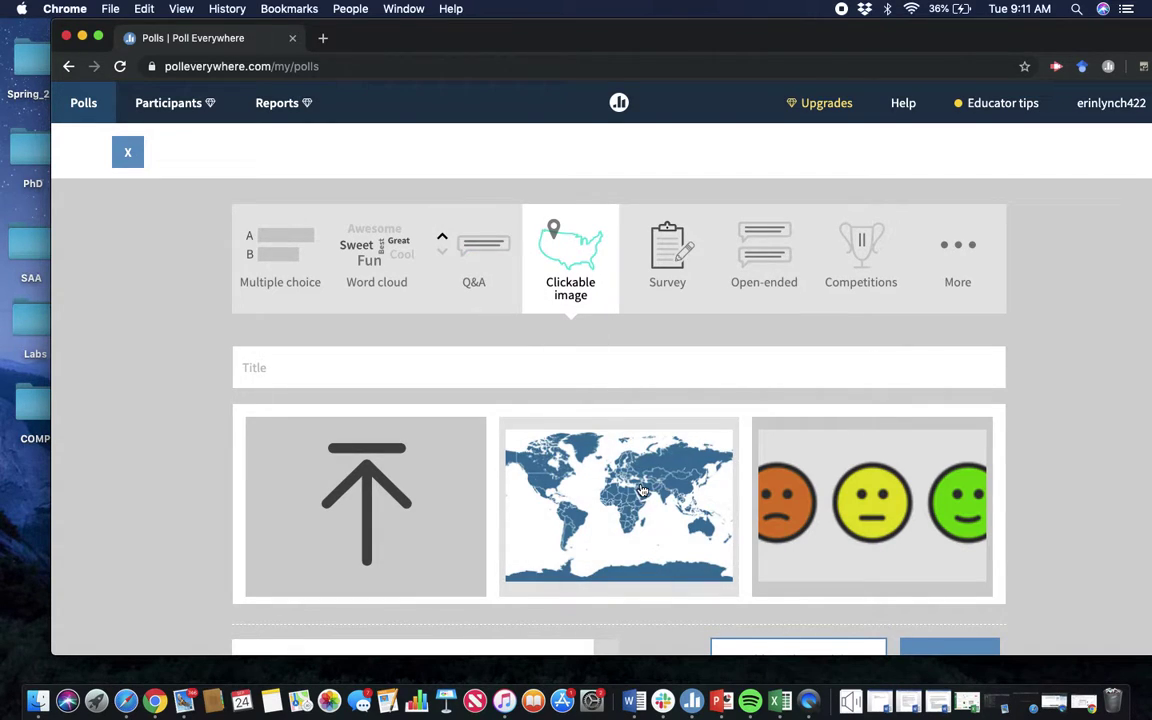
scroll(578, 442, "down", 2)
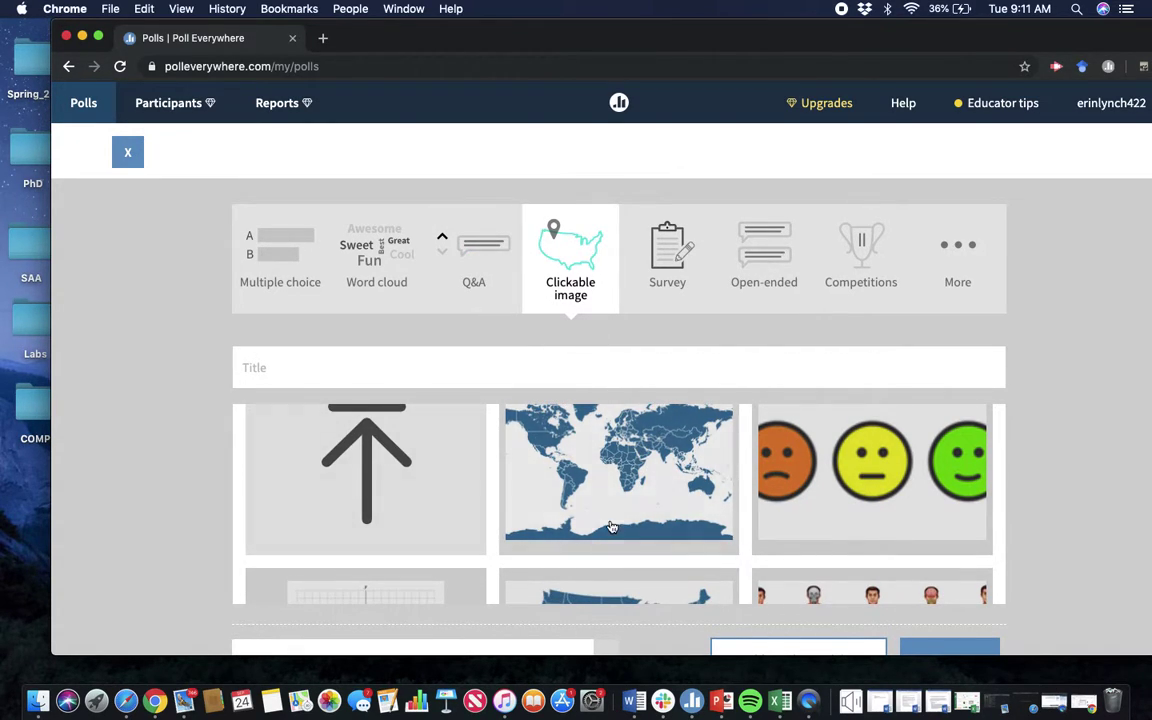
scroll(689, 513, "down", 3)
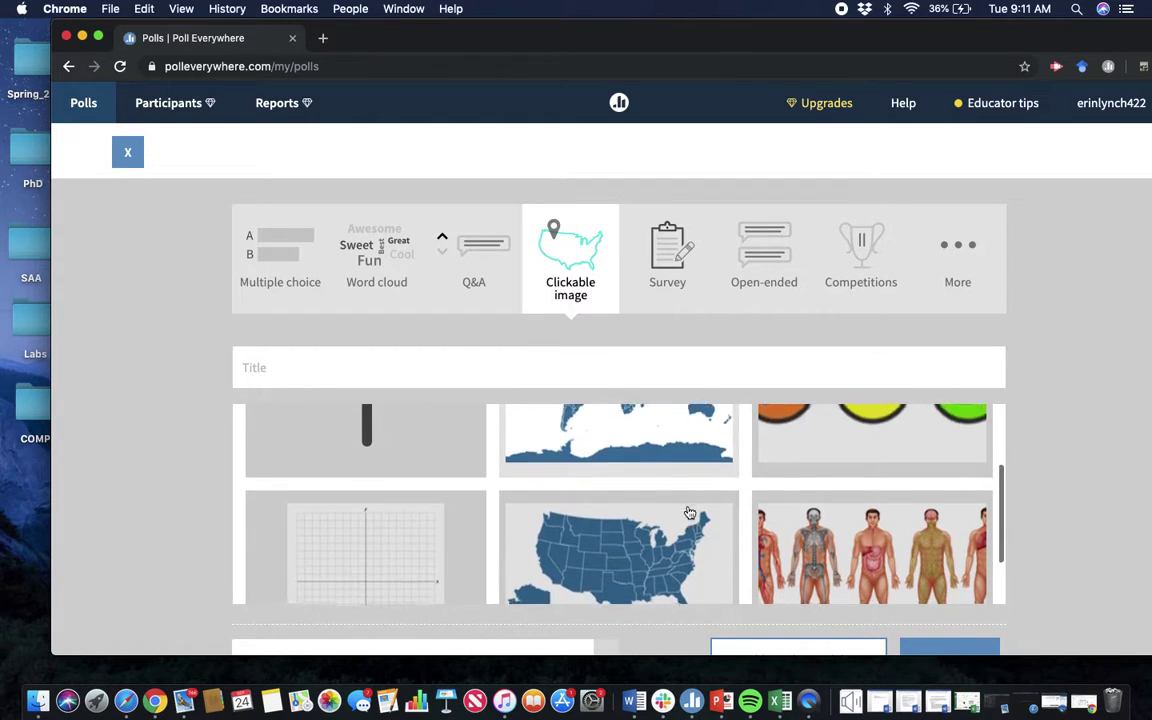
scroll(689, 513, "up", 4)
scroll(689, 513, "up", 1)
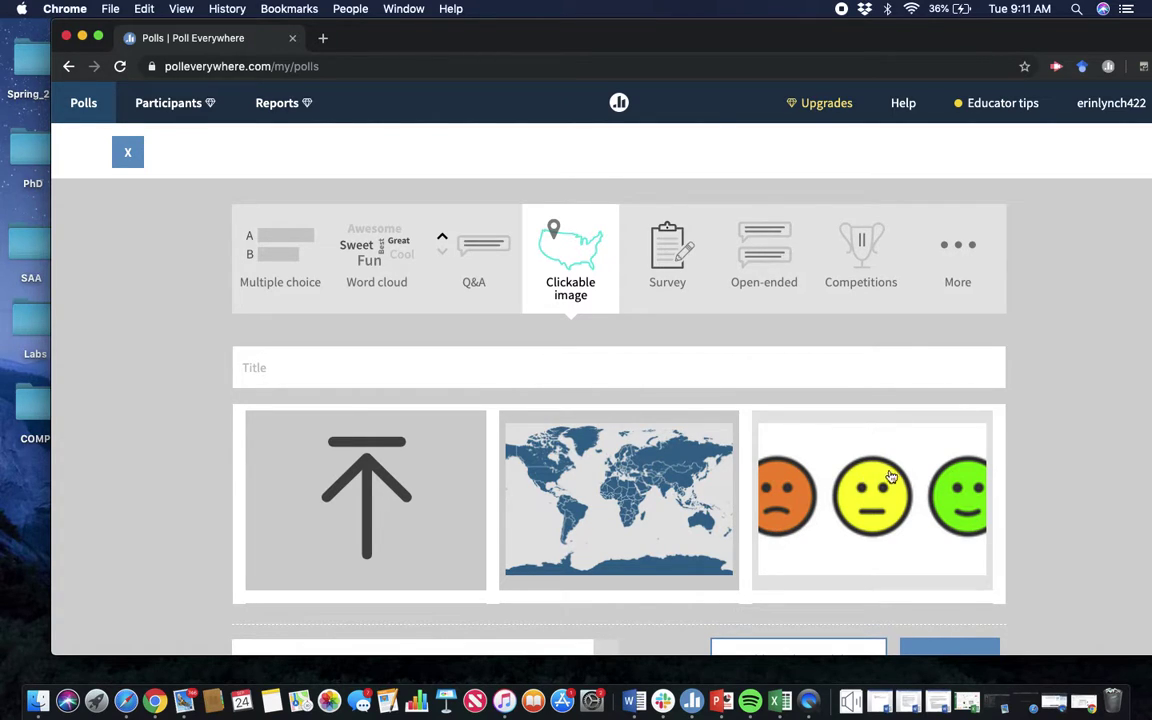
scroll(762, 507, "down", 3)
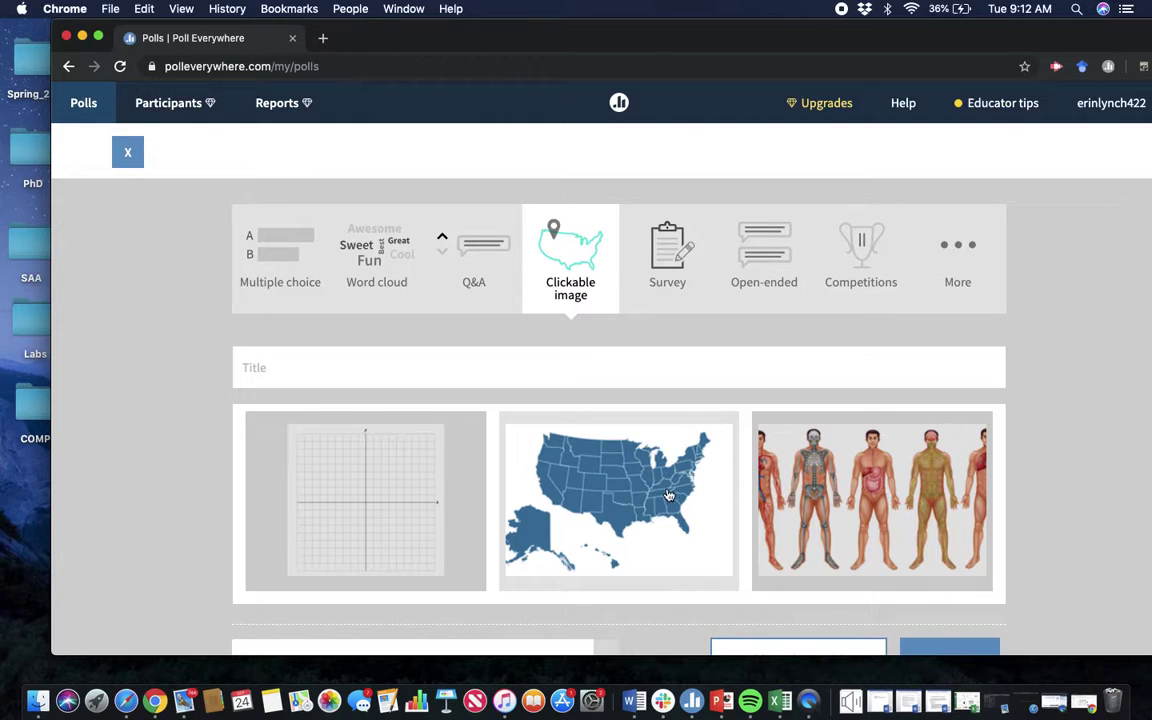
scroll(621, 494, "up", 3)
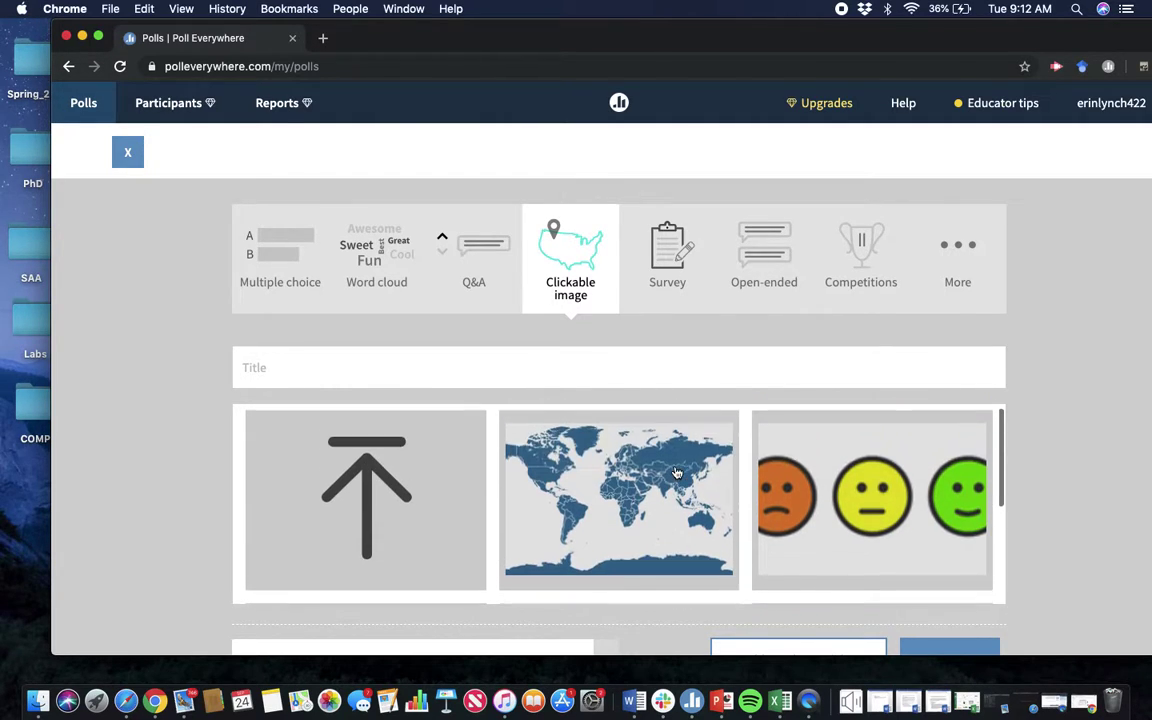
- Preview the Survey activity type, including the question types it offers, and the Open-ended activity type
left_click(672, 262)
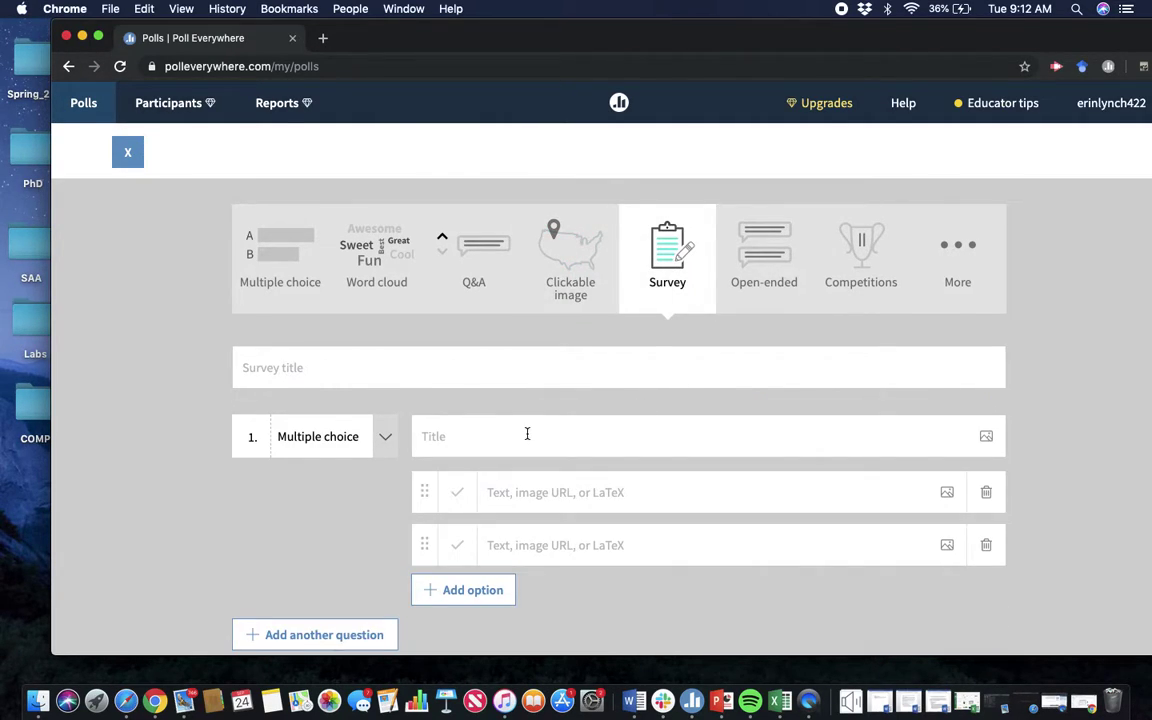
scroll(325, 517, "down", 1)
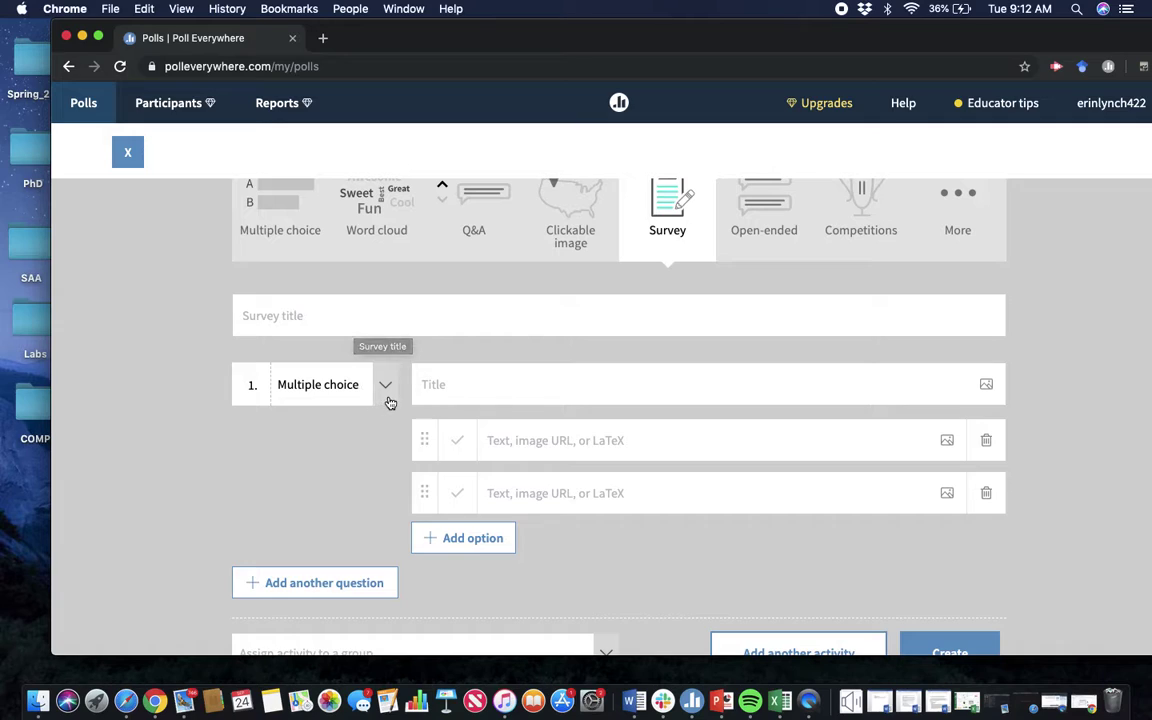
left_click(385, 385)
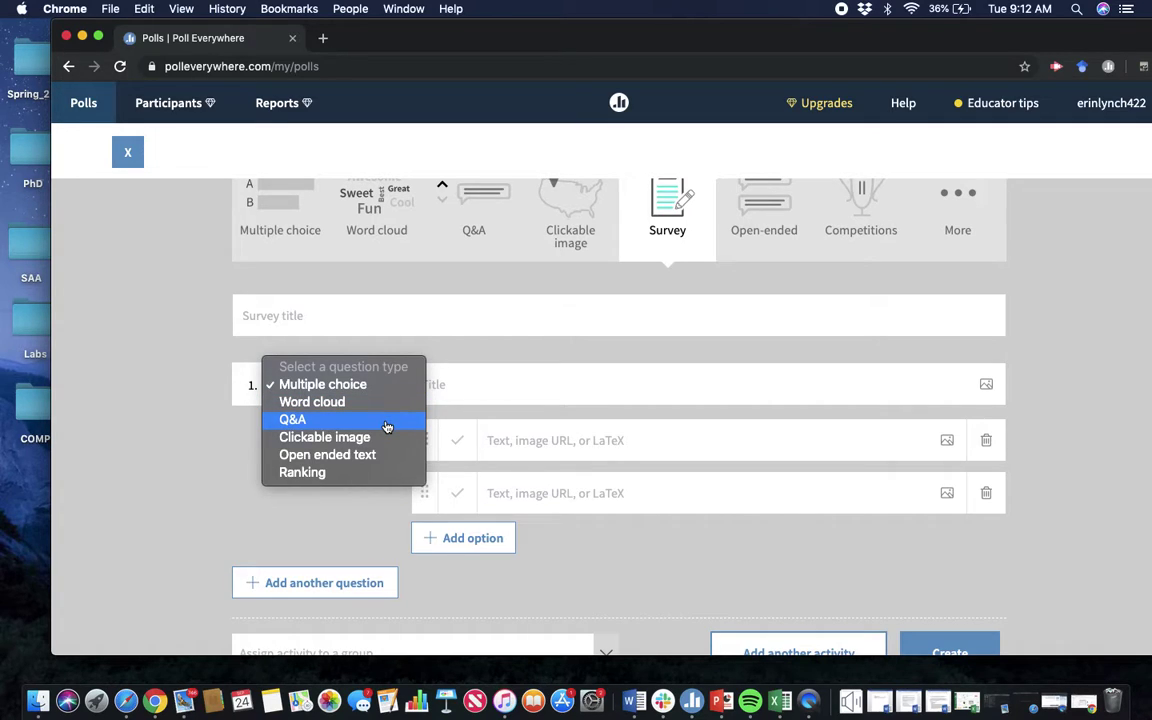
left_click(352, 501)
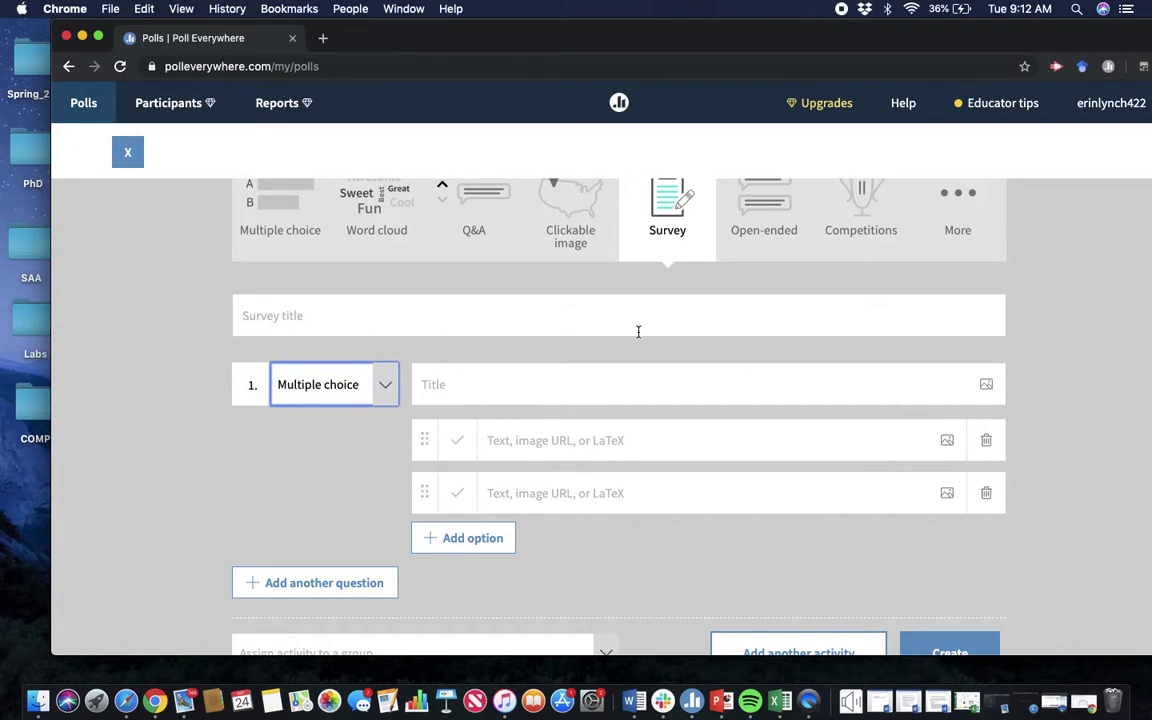
scroll(638, 331, "up", 1)
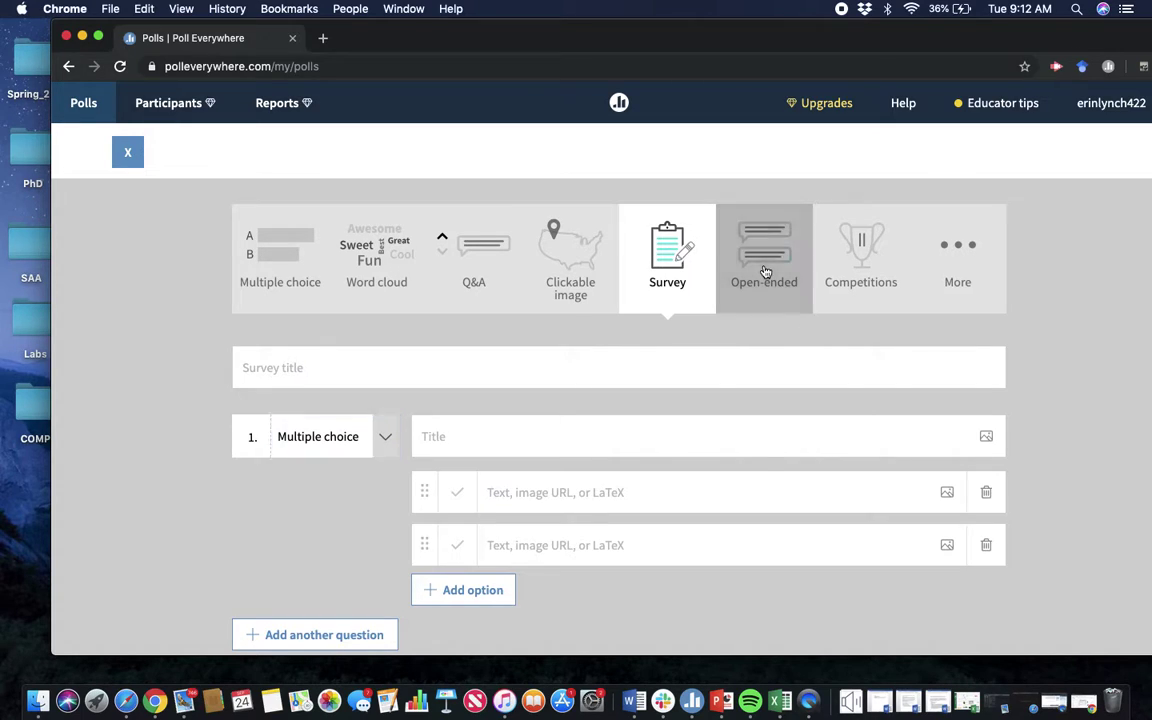
left_click(765, 272)
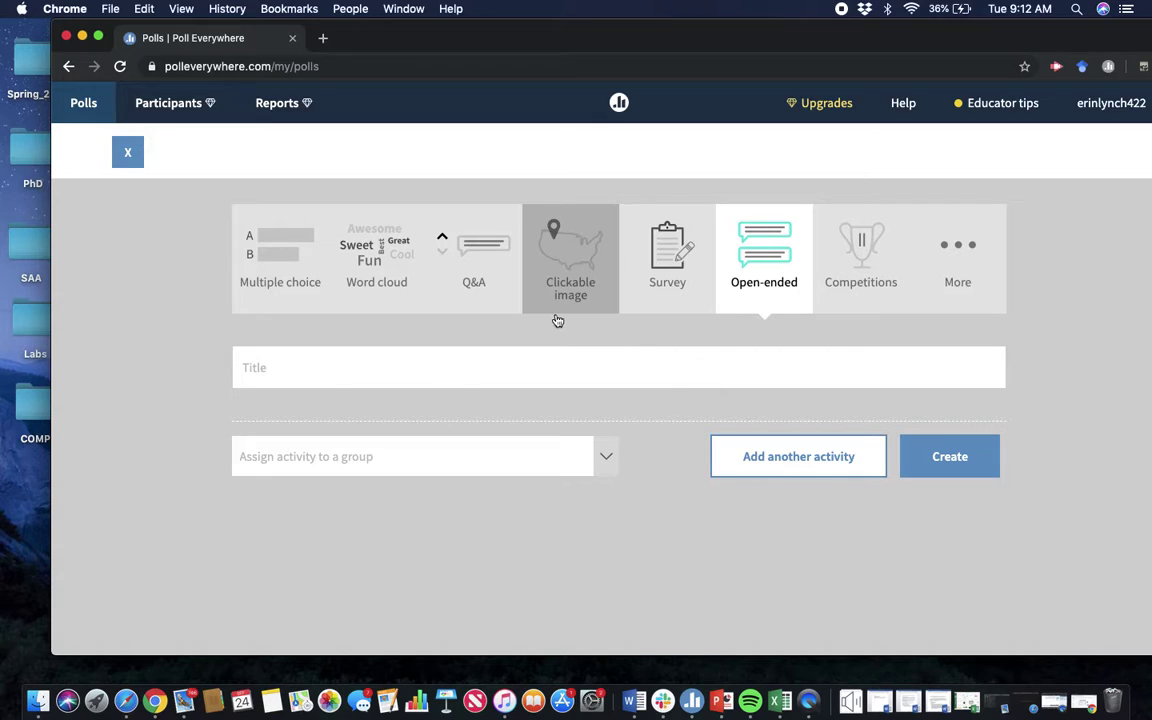
- Switch to the Competitions activity type and add a second question to the competition
left_click(864, 258)
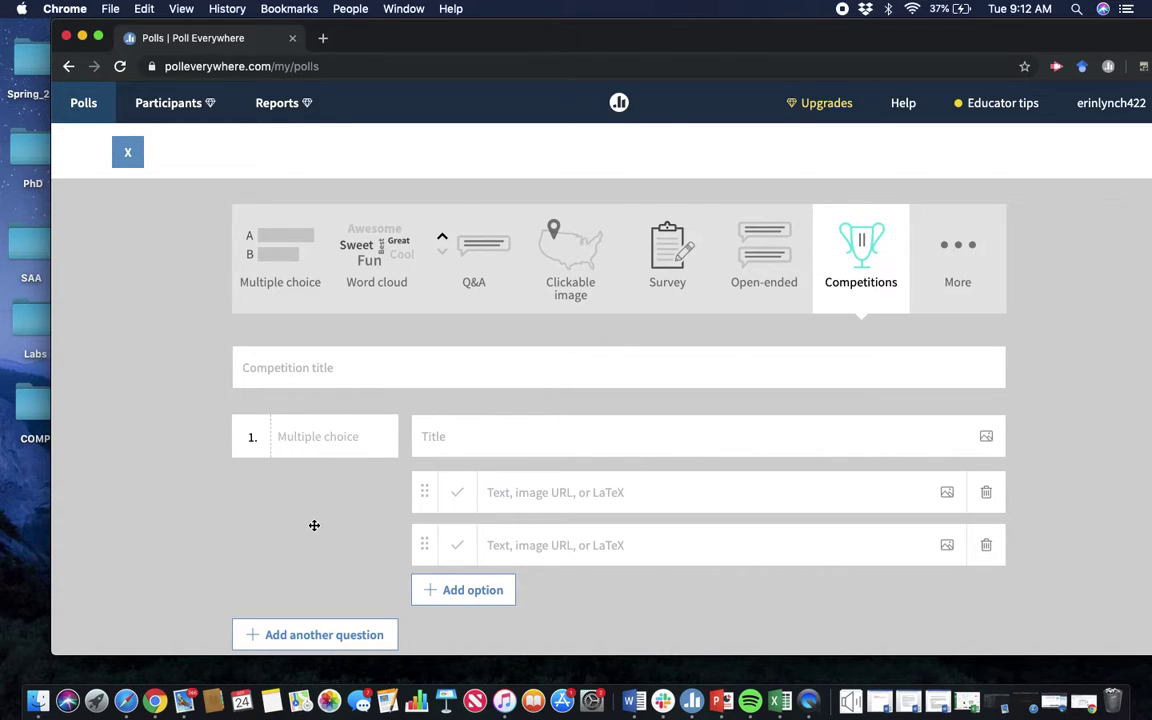
scroll(342, 547, "down", 1)
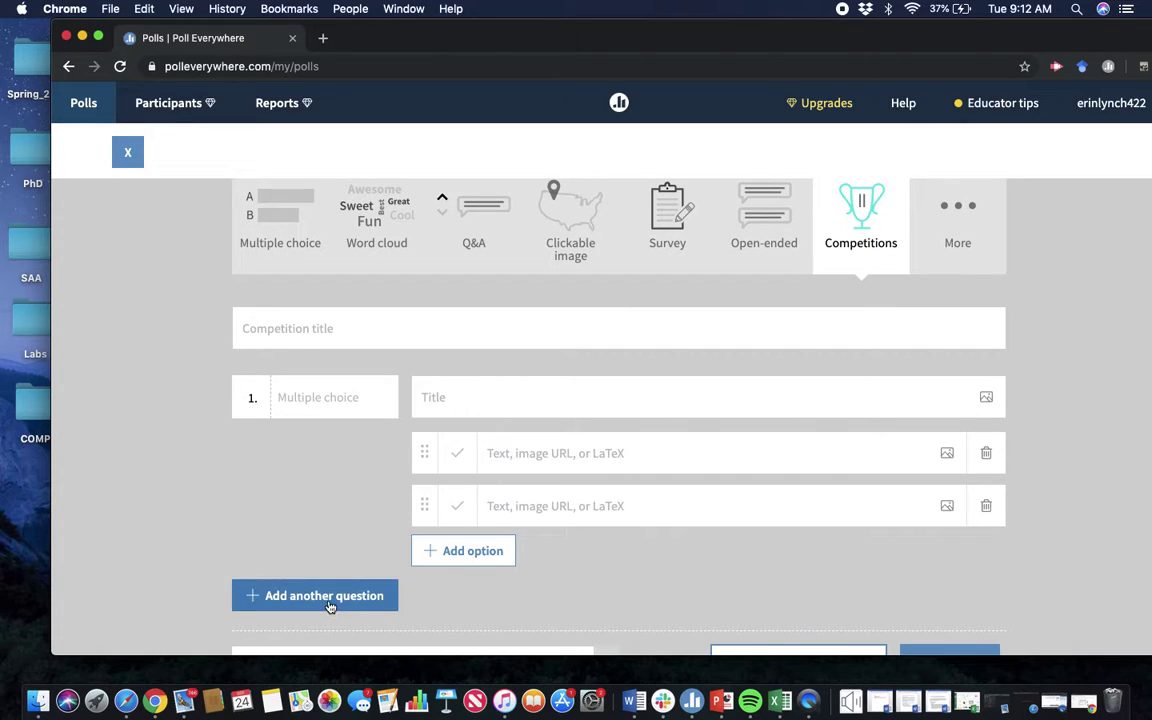
left_click(329, 602)
scroll(393, 540, "down", 3)
scroll(395, 539, "up", 3)
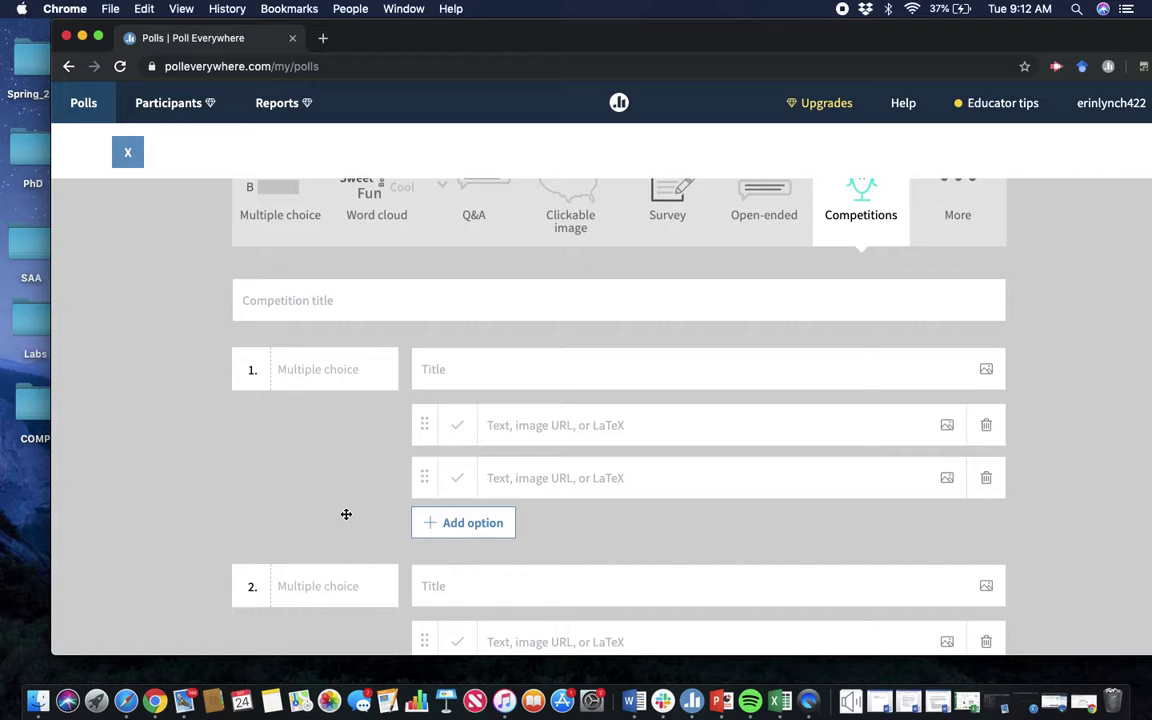
scroll(320, 478, "down", 1)
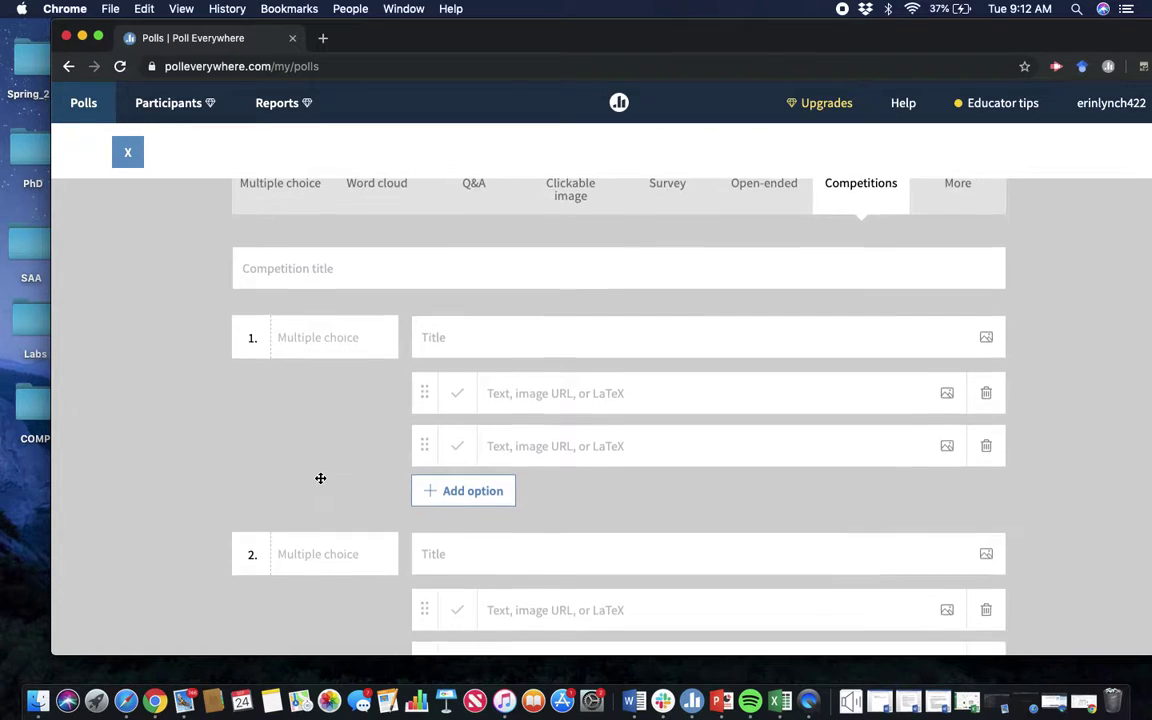
scroll(320, 478, "up", 3)
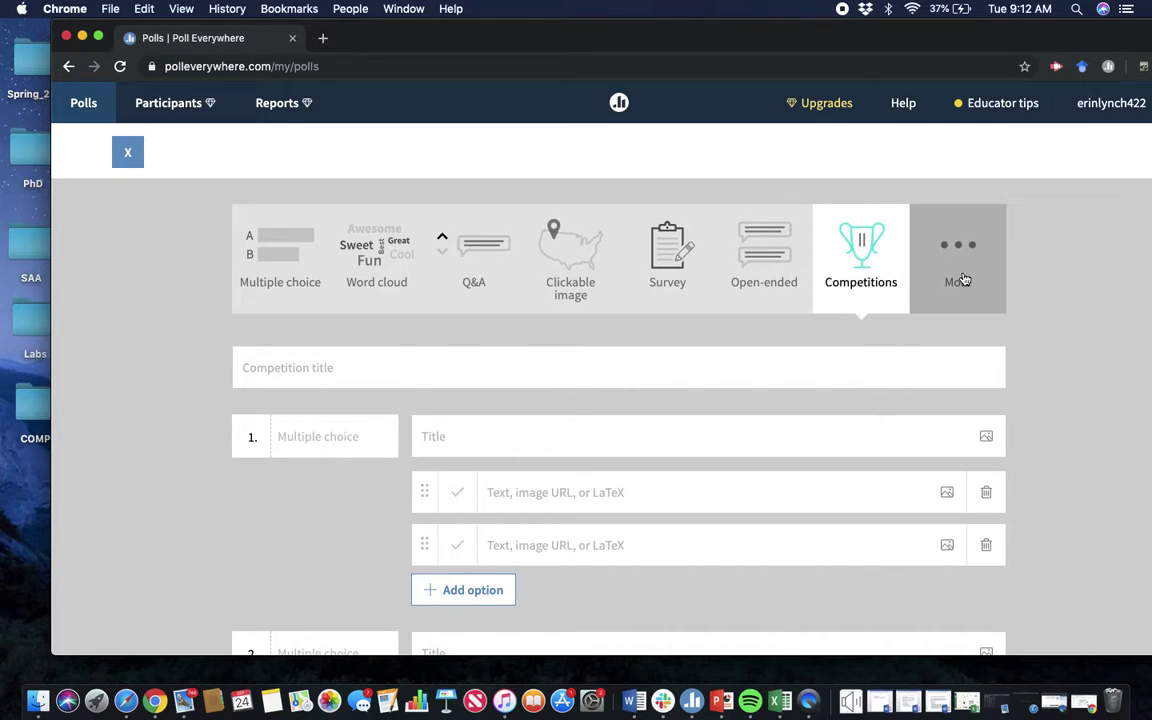
- Among the additional activity types, examine the Leaderboard template's title and team options, and close the creation form without creating anything
left_click(959, 266)
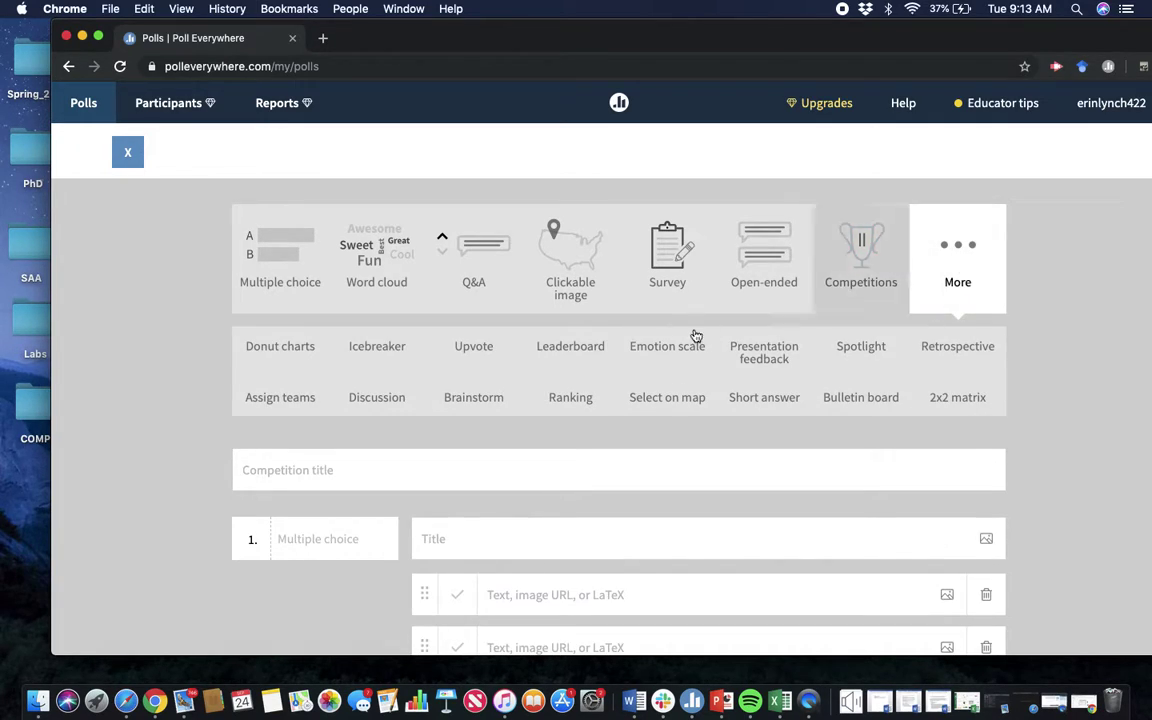
left_click(564, 349)
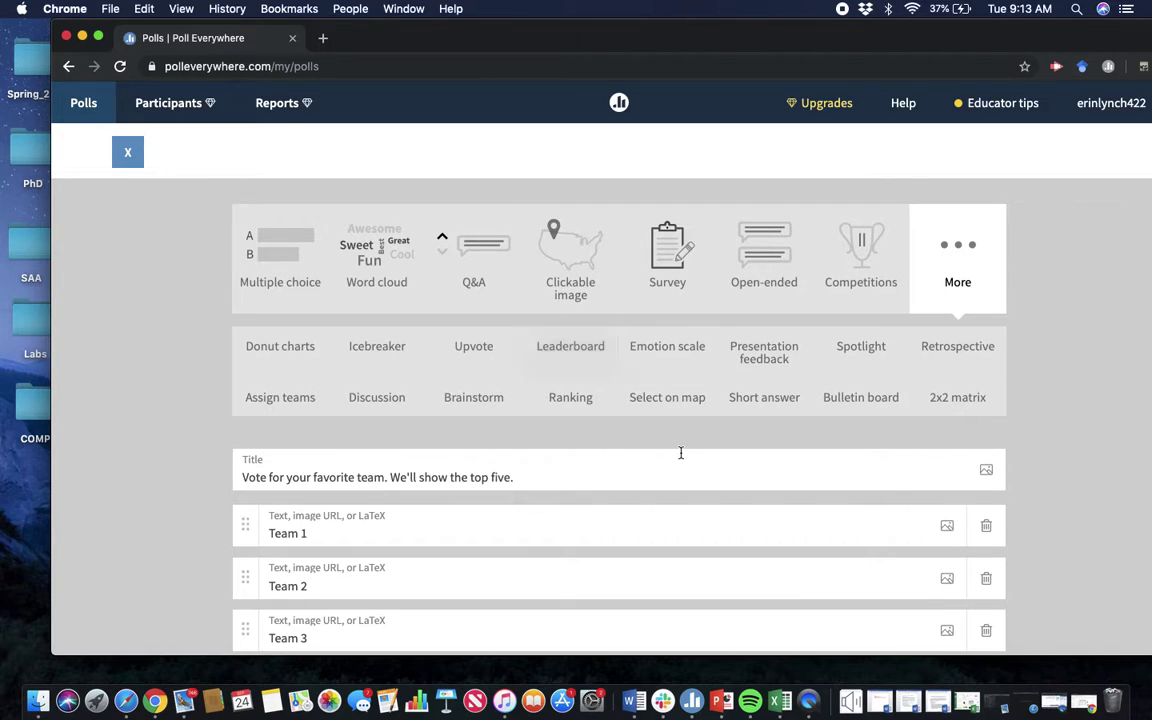
scroll(586, 494, "down", 2)
scroll(584, 492, "down", 2)
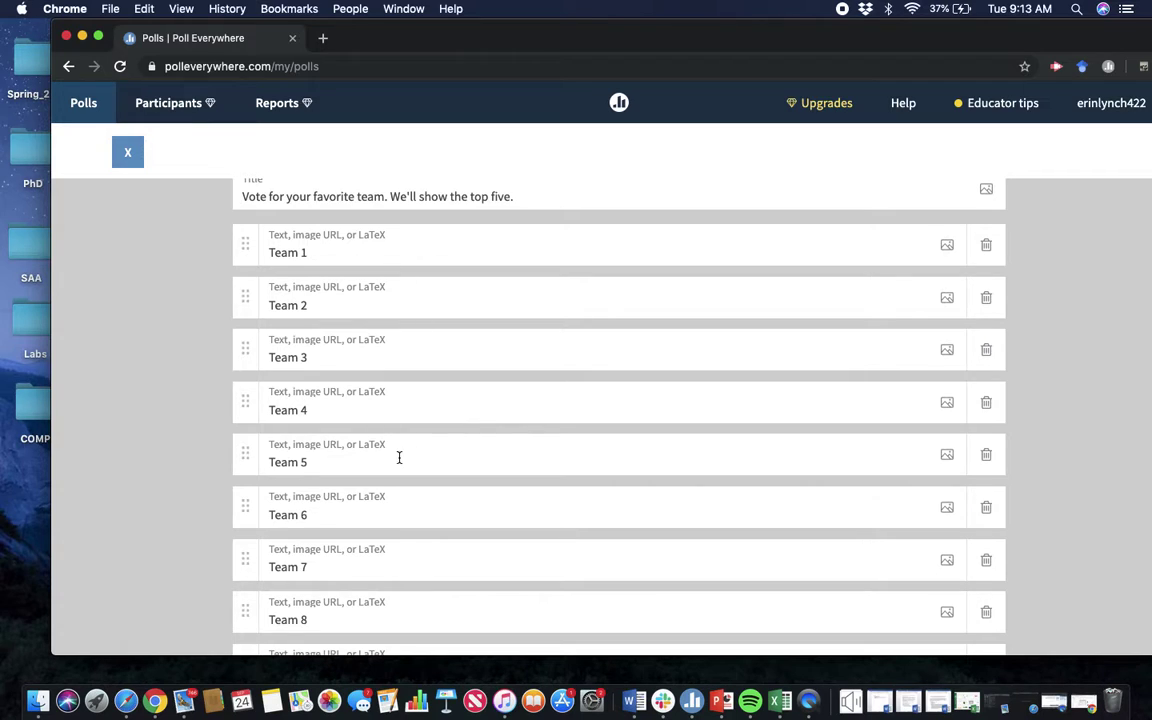
scroll(398, 458, "down", 4)
scroll(401, 543, "down", 1)
scroll(401, 540, "up", 8)
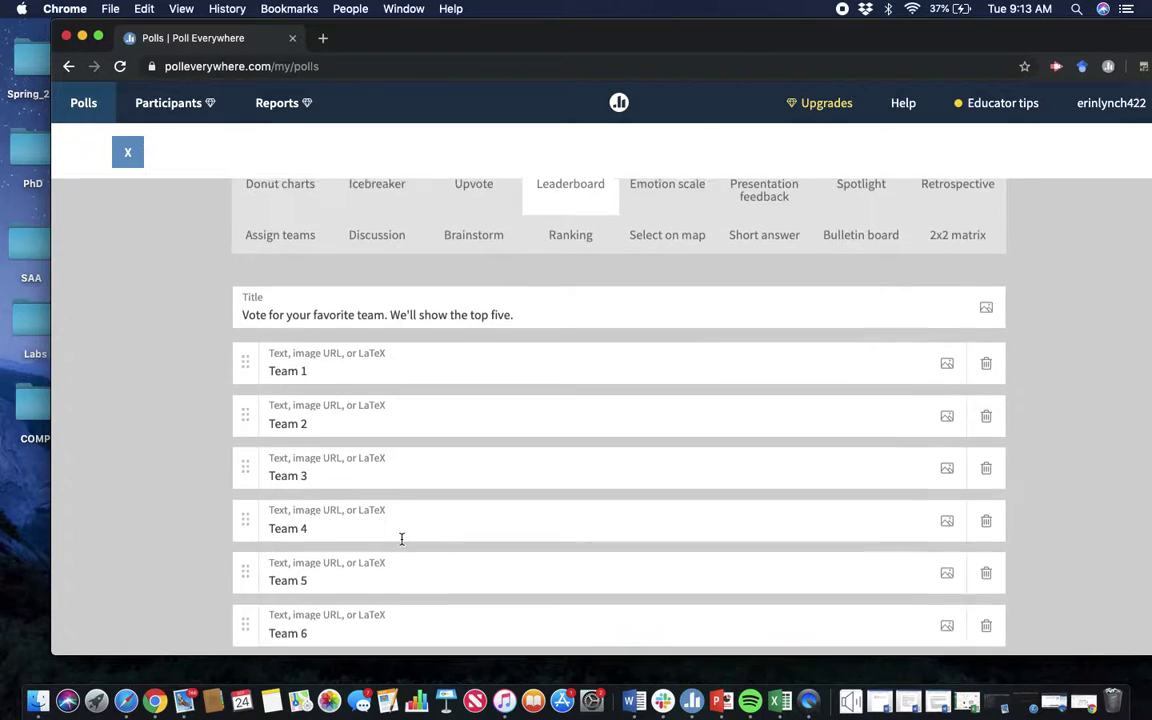
scroll(143, 358, "up", 2)
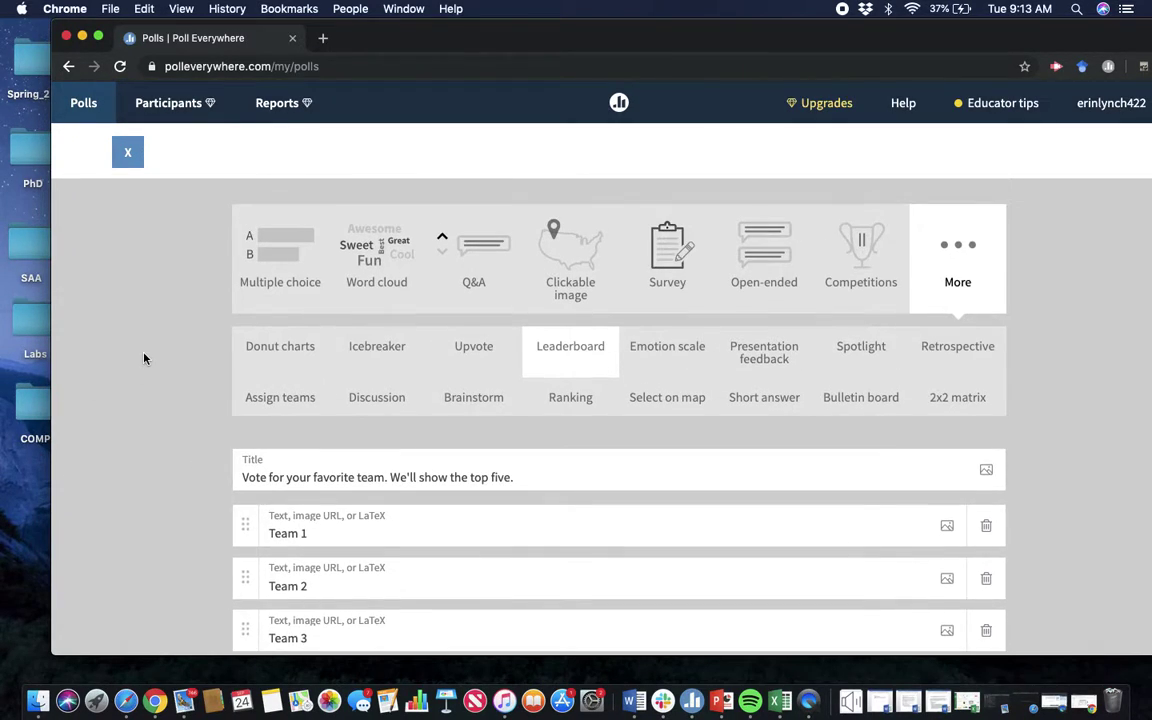
left_click(127, 158)
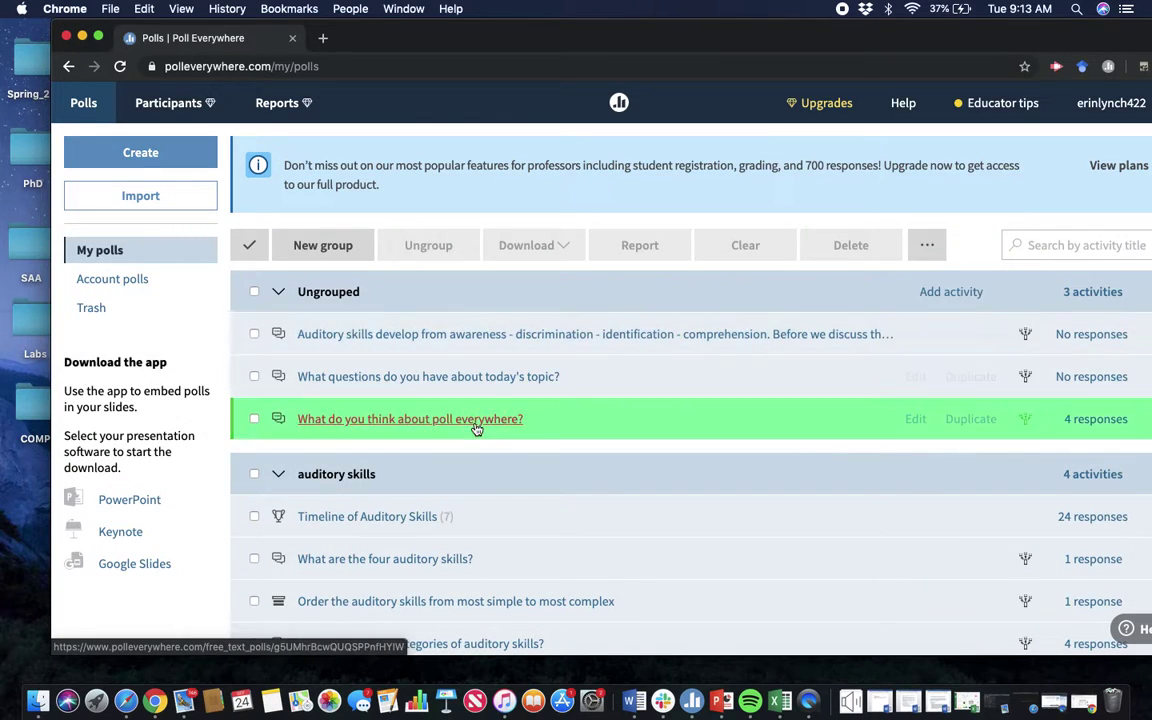
- Move "Timeline of Auditory Skills", "What are the four auditory skills?" and the ordering activity into a new group named "subset of auditory skills"
scroll(495, 490, "down", 1)
scroll(495, 490, "down", 1)
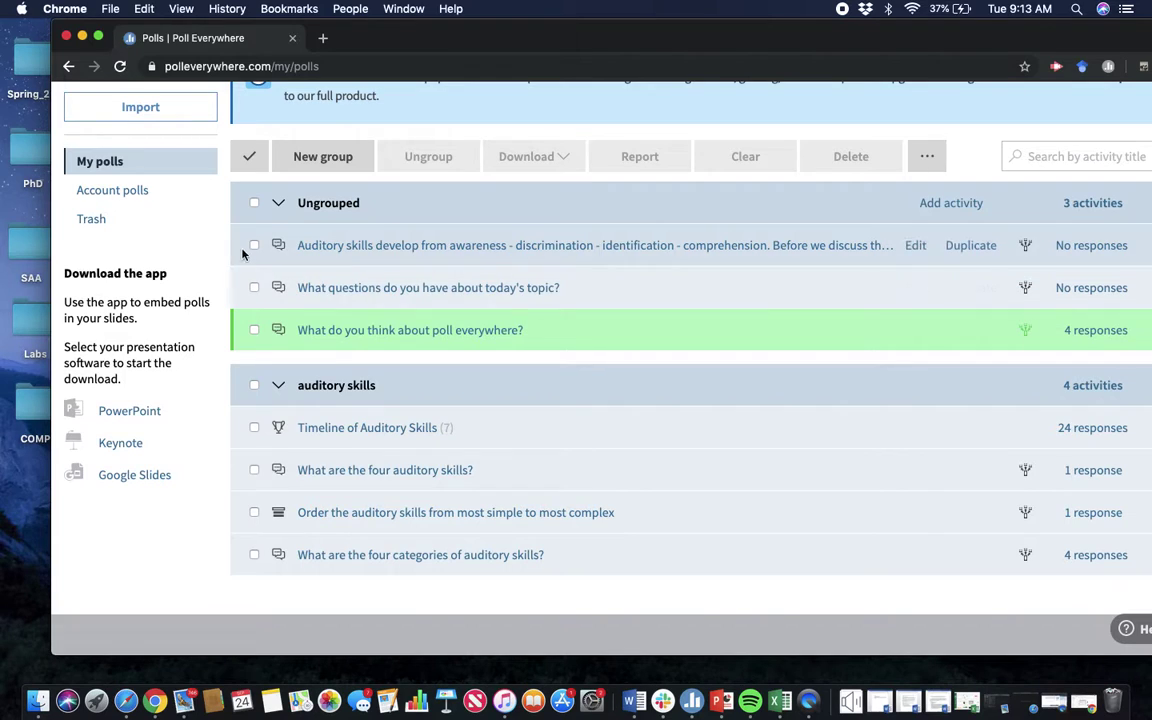
scroll(235, 253, "up", 2)
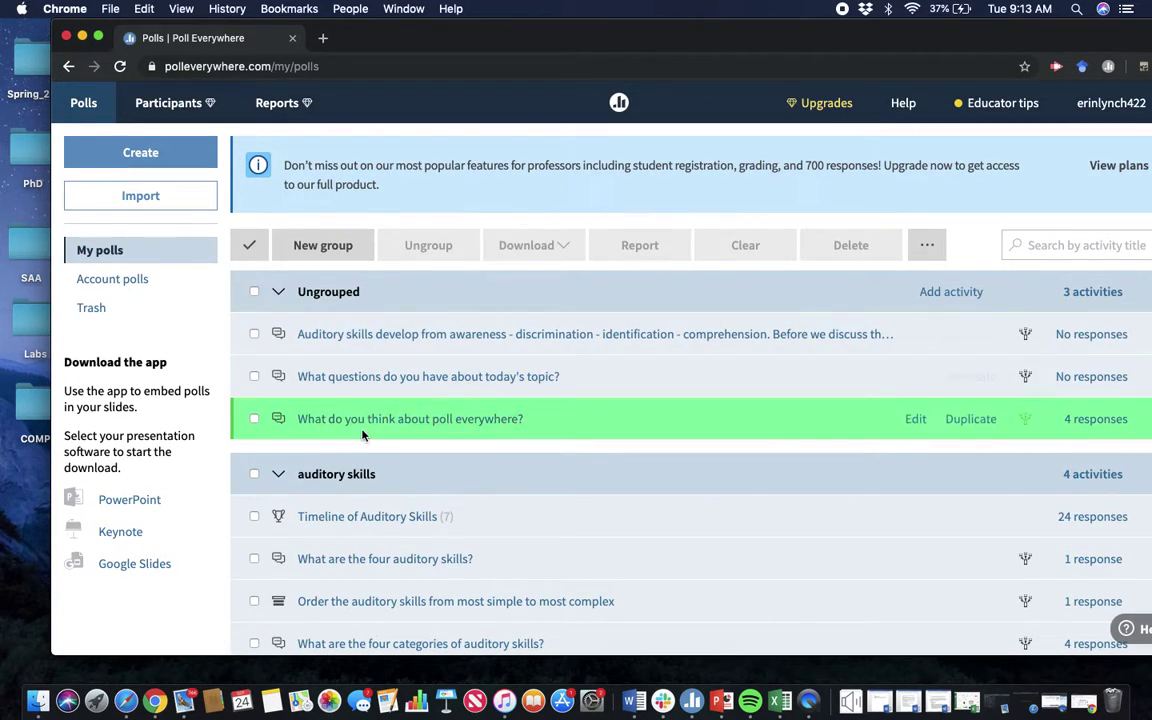
scroll(445, 457, "down", 3)
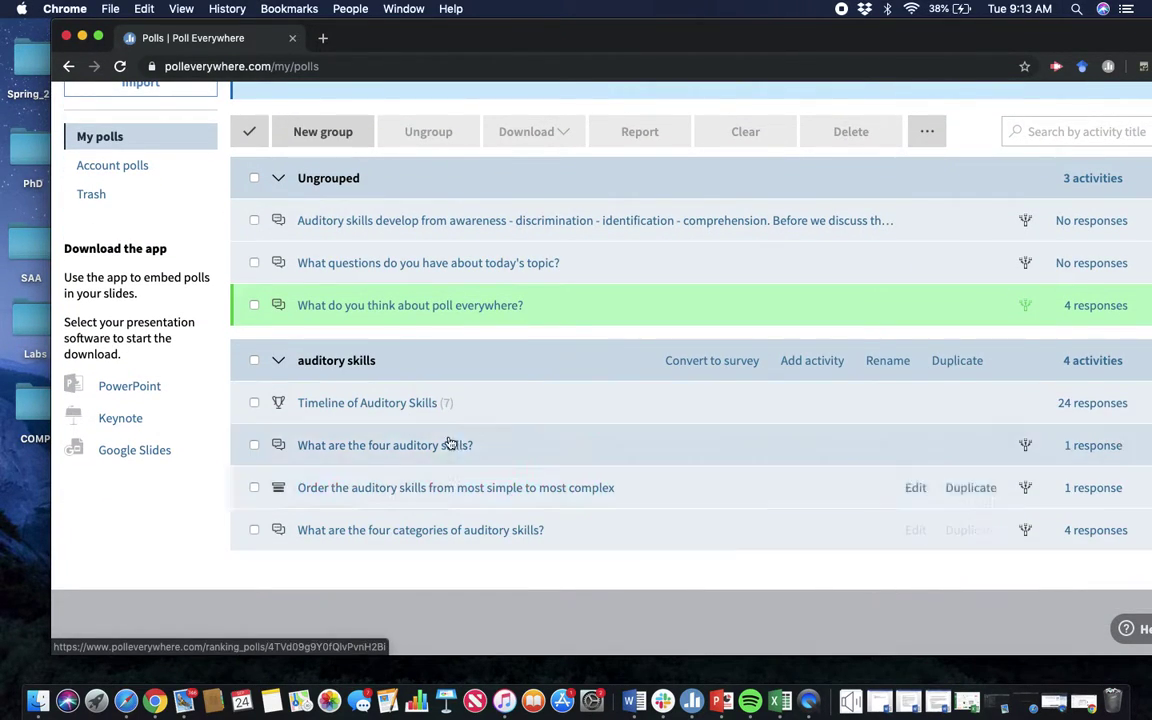
left_click(254, 402)
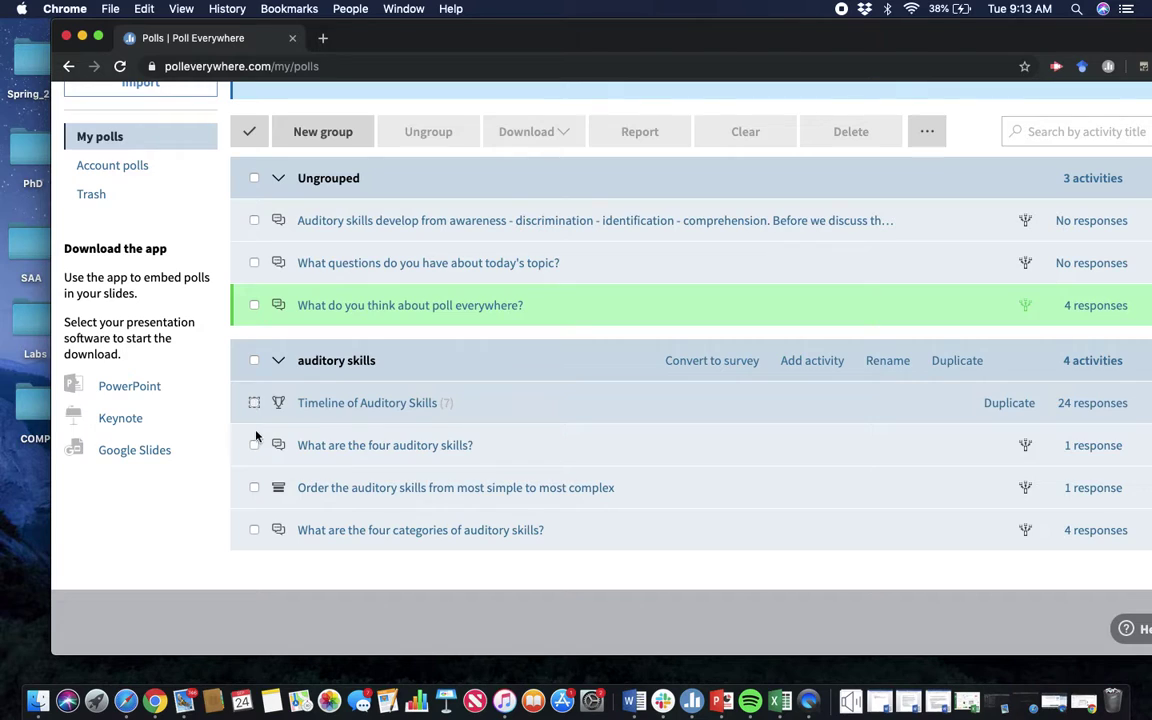
left_click(254, 445)
left_click(254, 487)
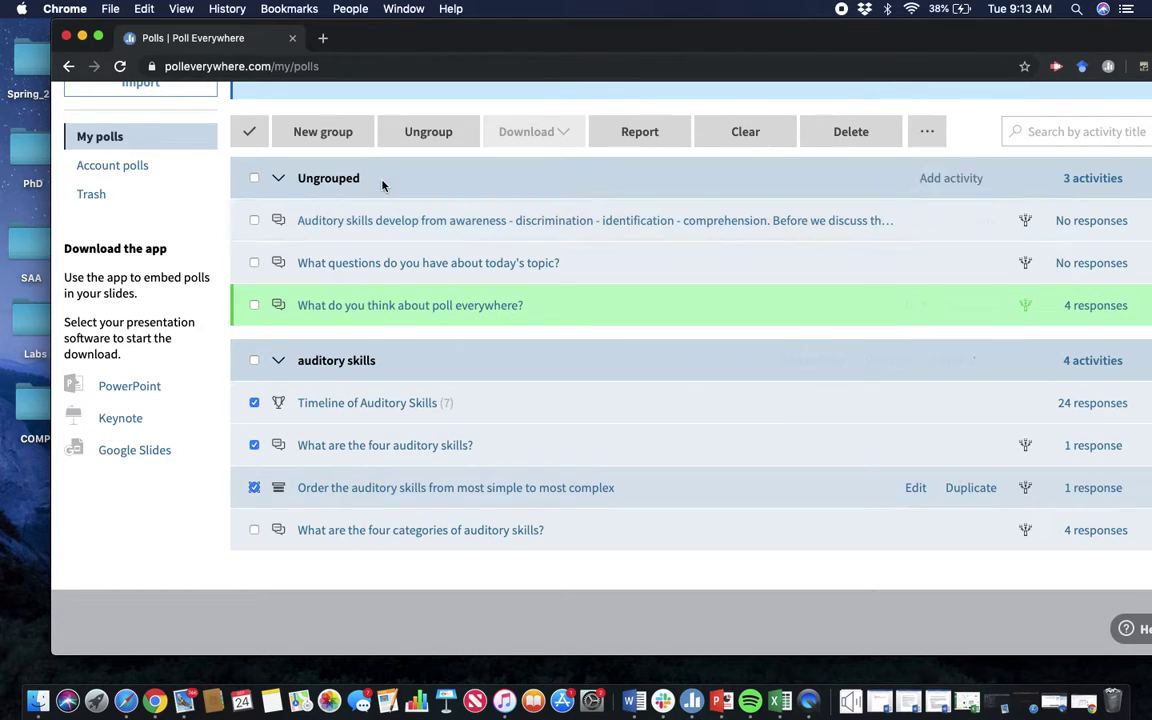
left_click(338, 141)
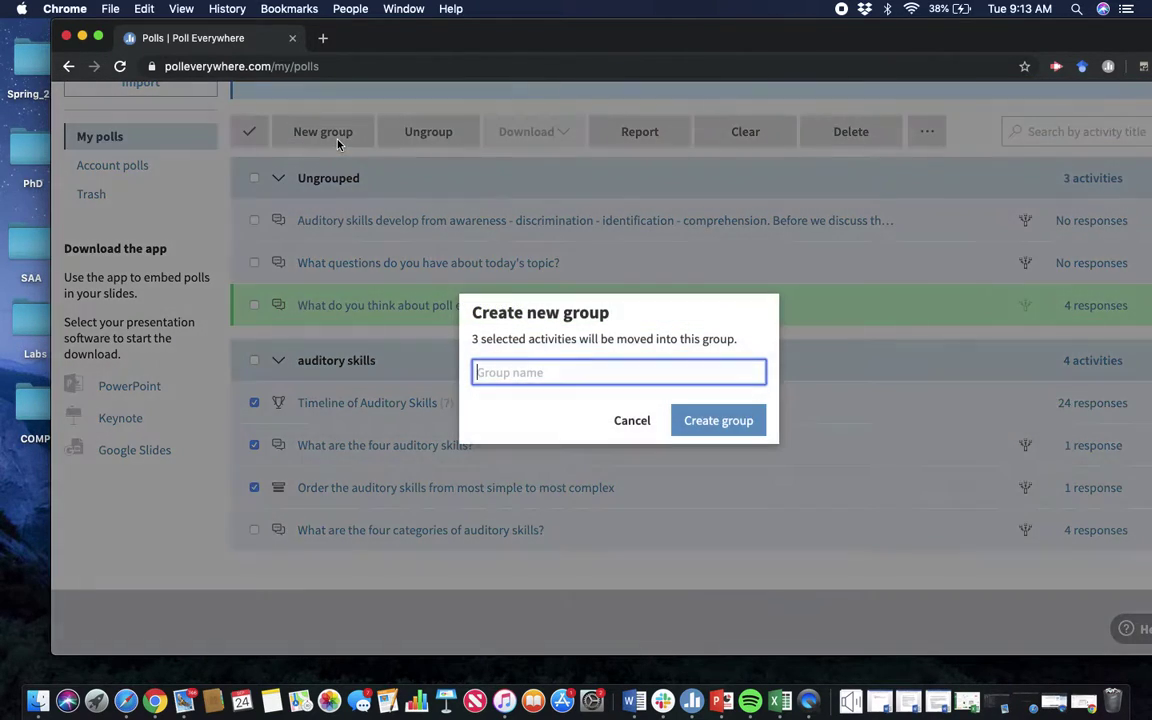
type("subest of auditory skills")
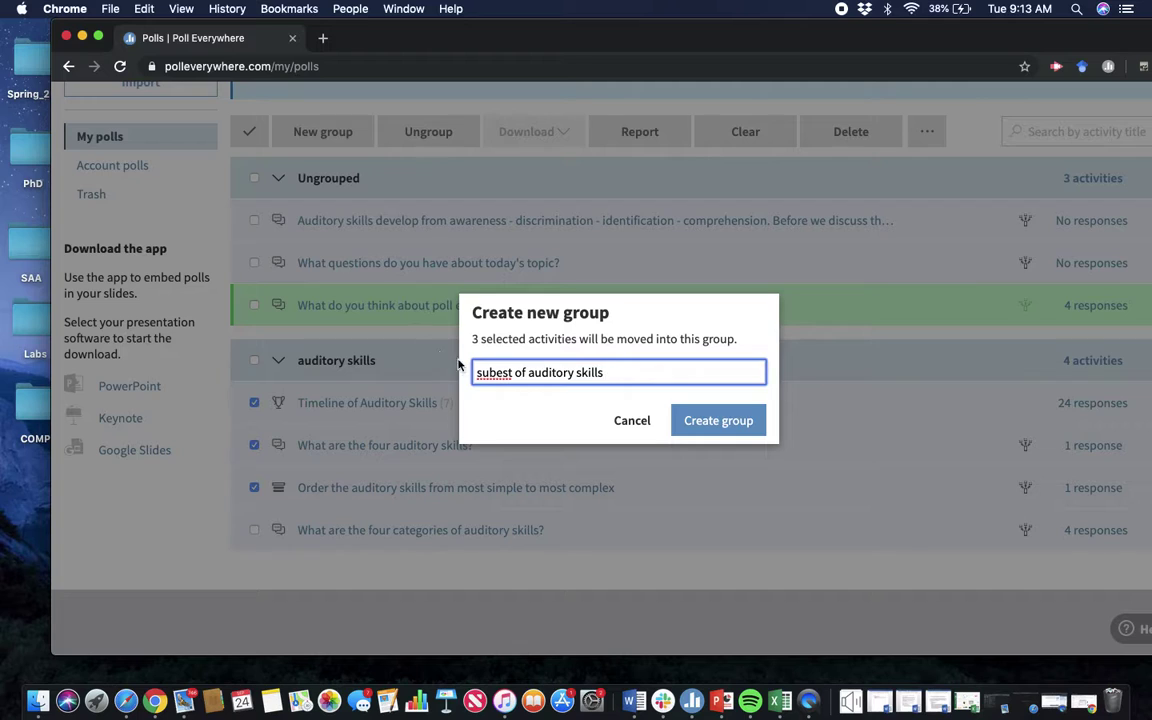
left_click(496, 372)
key("BackSpace")
key("BackSpace")
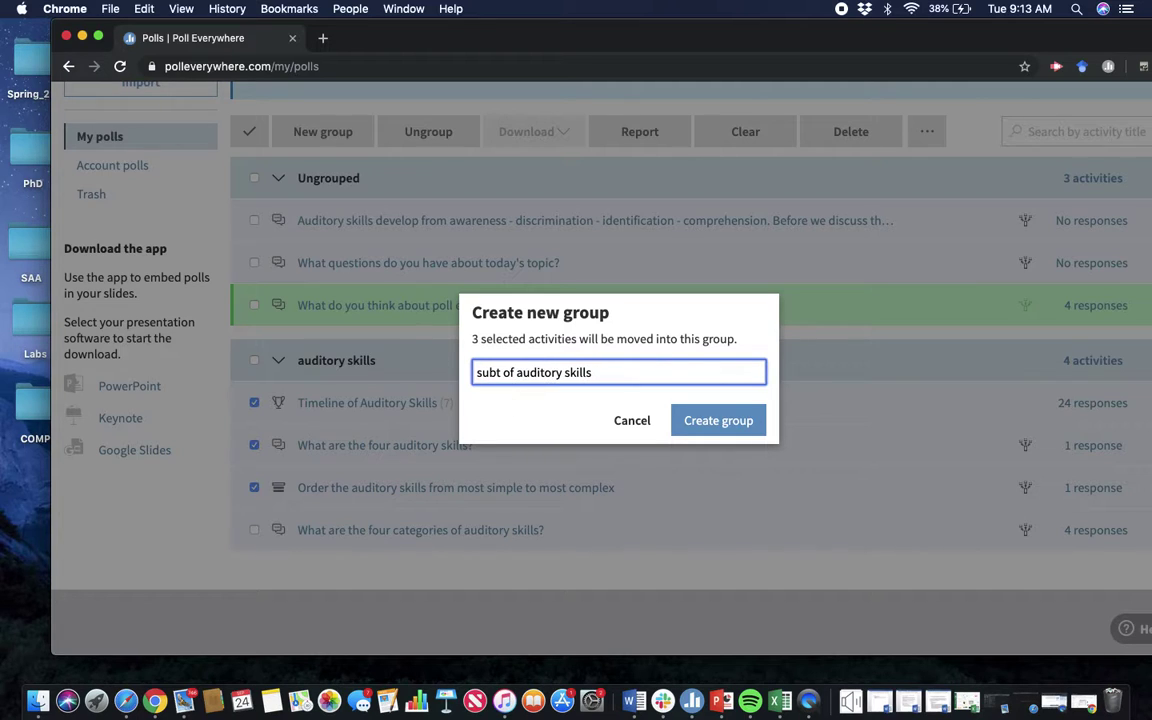
type("se")
left_click(718, 420)
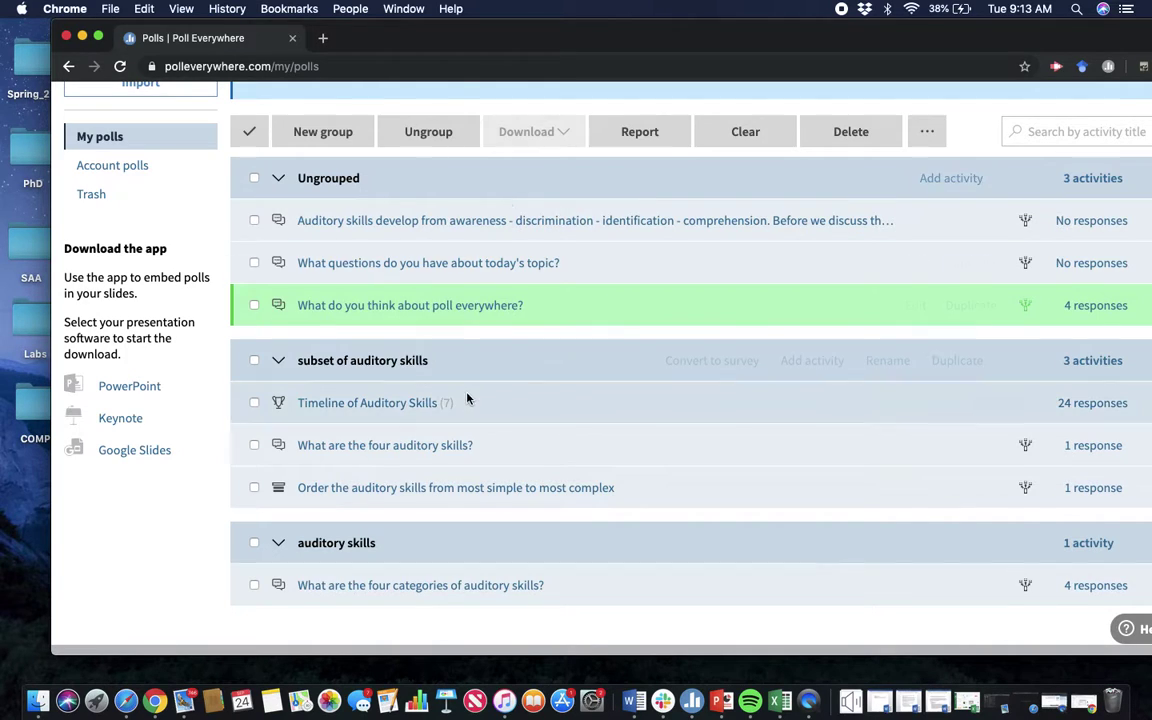
- Look over the poll list and the presentation software choices for downloading the app that embeds polls in slides
scroll(546, 409, "up", 2)
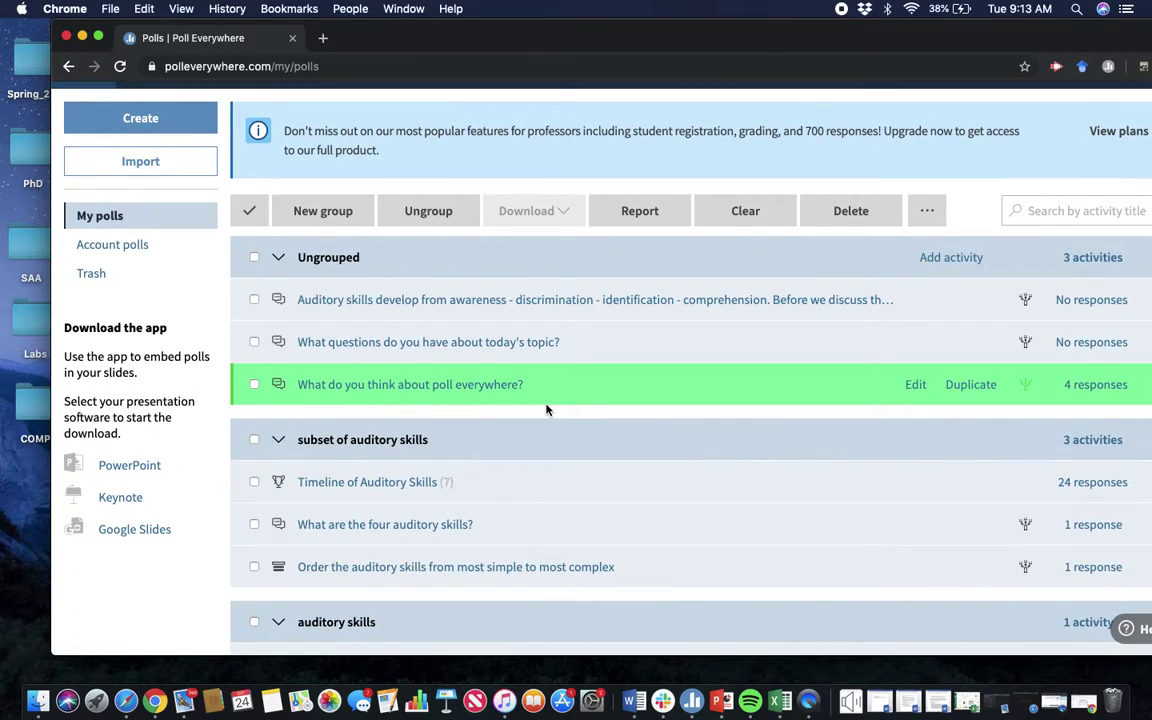
scroll(500, 305, "up", 1)
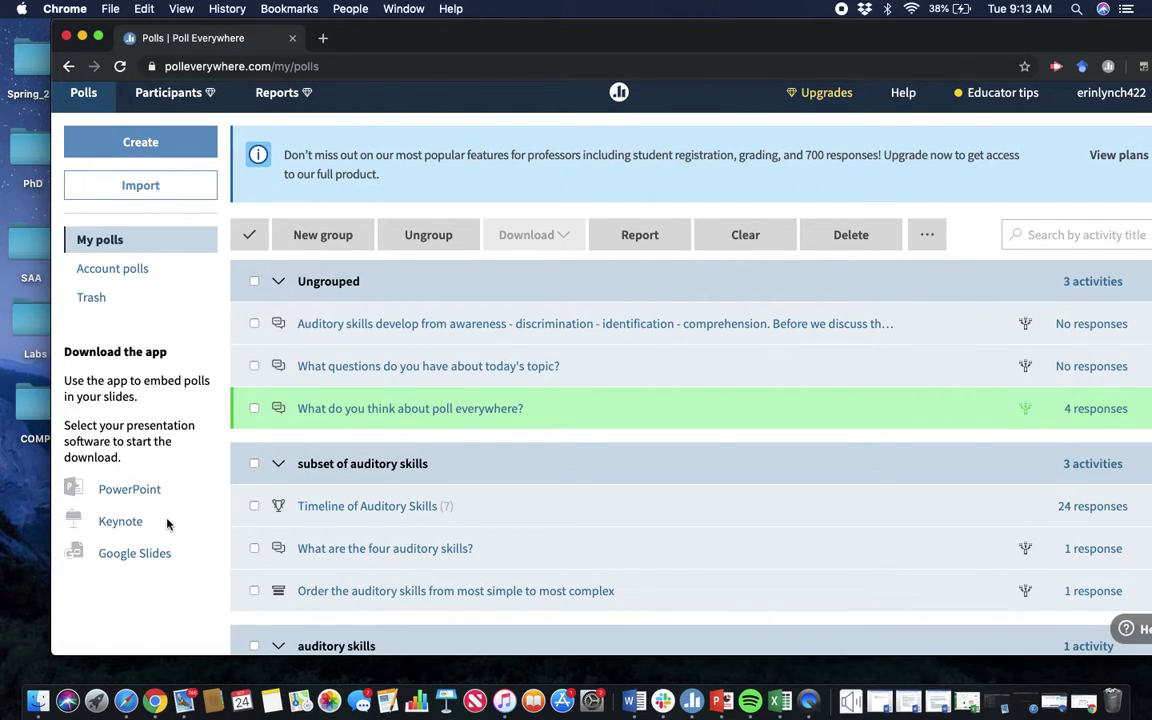
scroll(149, 465, "down", 1)
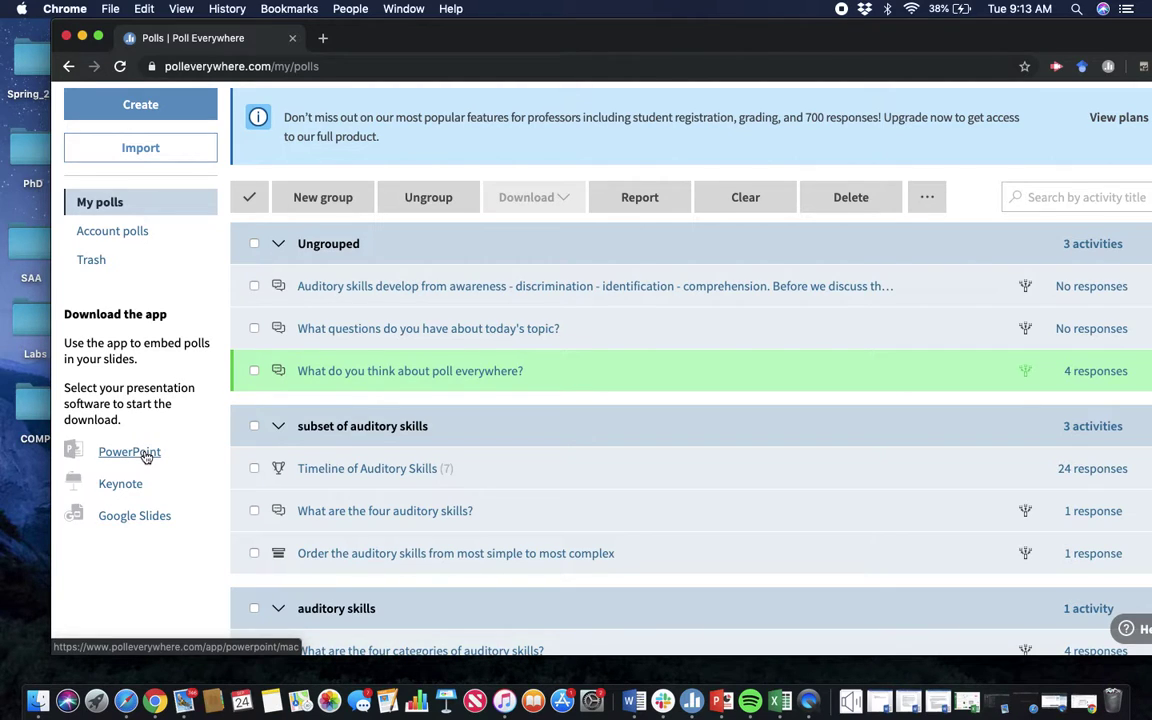